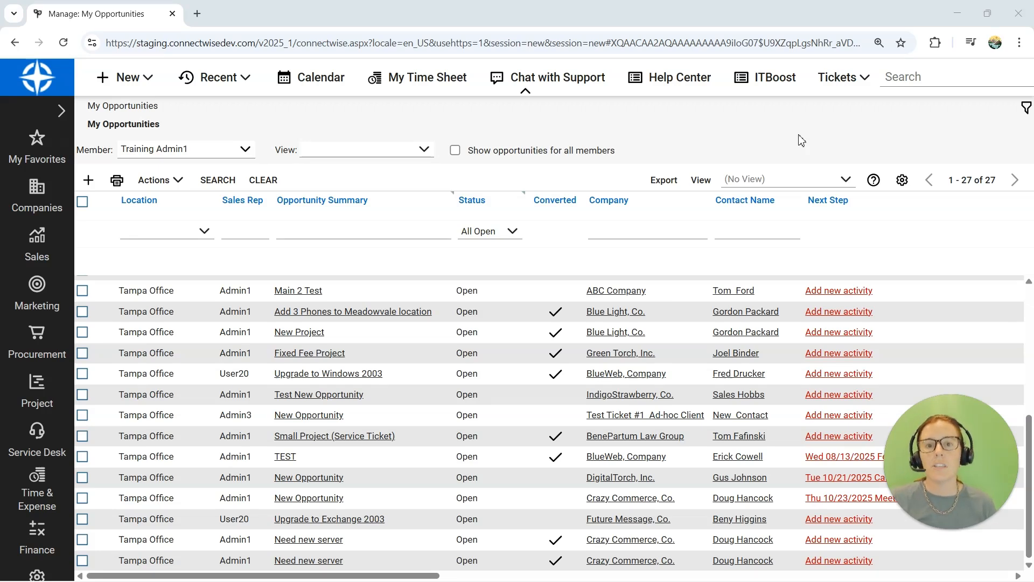
Open the My Opportunities list in the Sales module.
{"action": "left_click", "coordinate": [46, 149]}
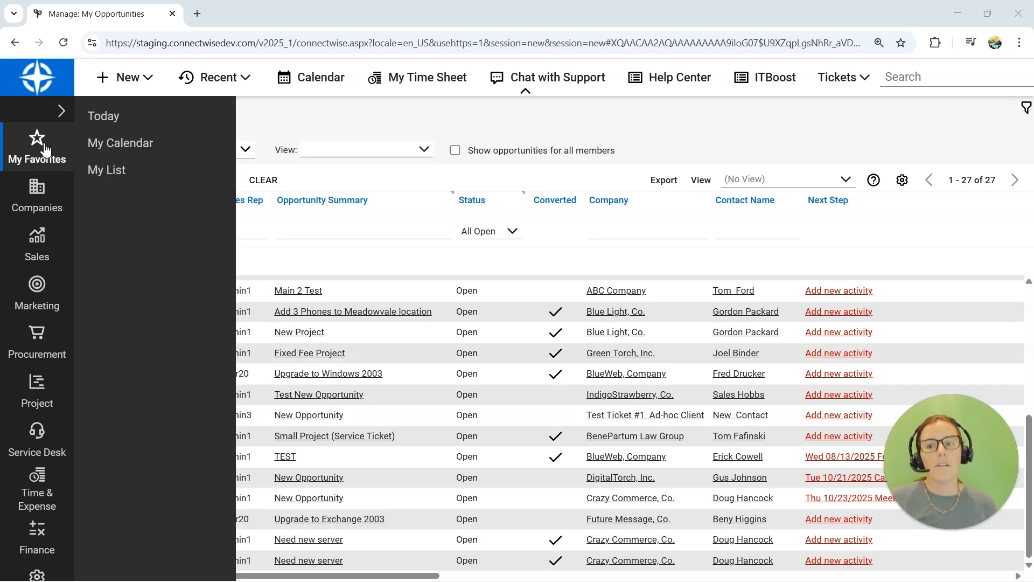
{"action": "left_click", "coordinate": [37, 245]}
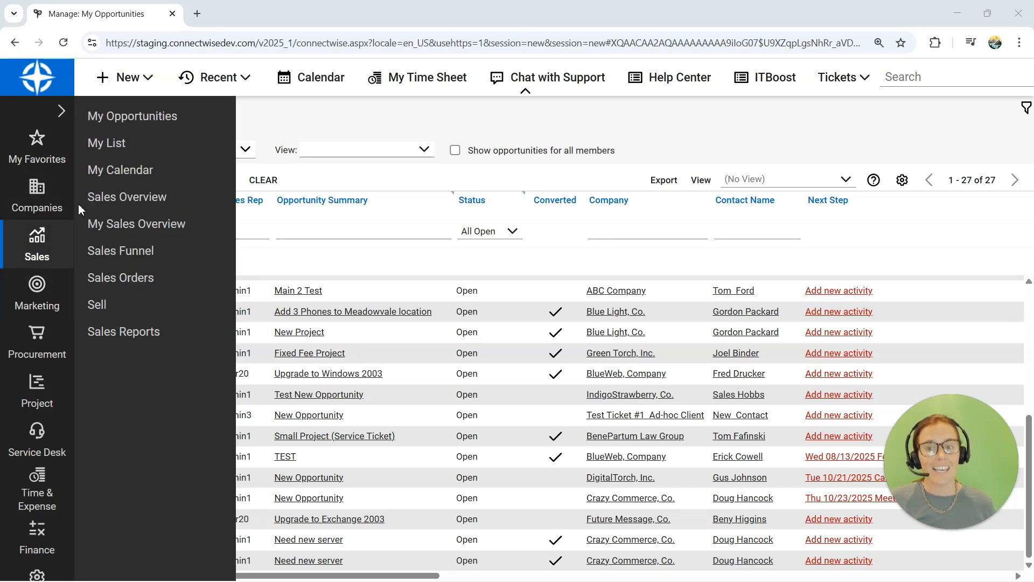
{"action": "left_click", "coordinate": [133, 119]}
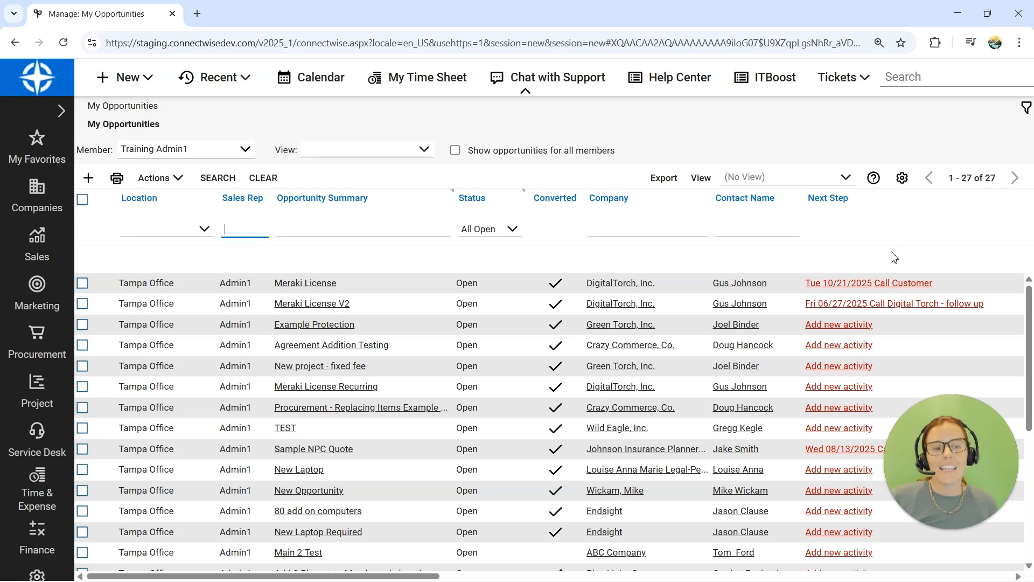
Create a new activity for the Example Protection opportunity with the summary "Call Client" and the type Call.
{"action": "left_click", "coordinate": [894, 282]}
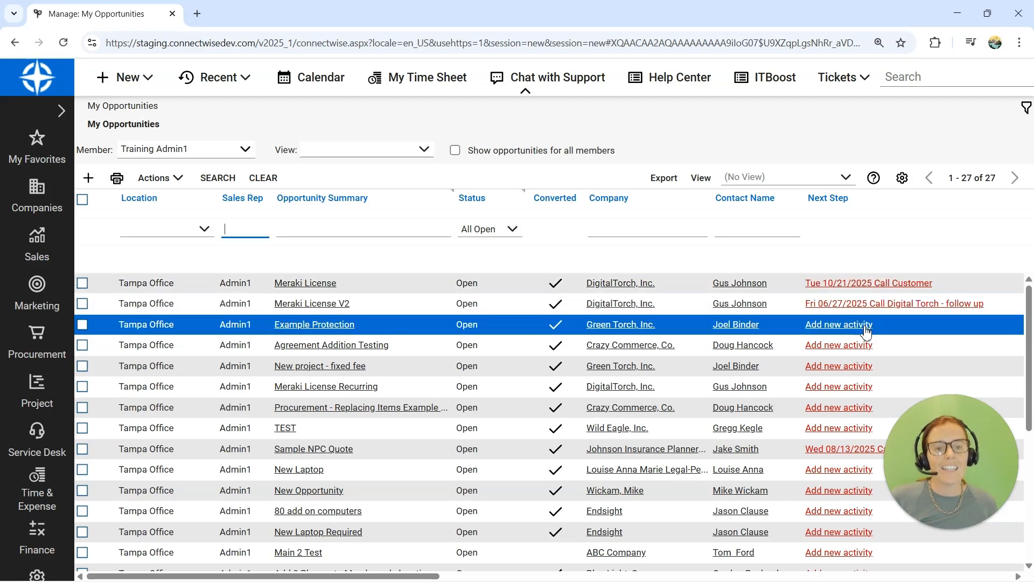
{"action": "left_click", "coordinate": [834, 326]}
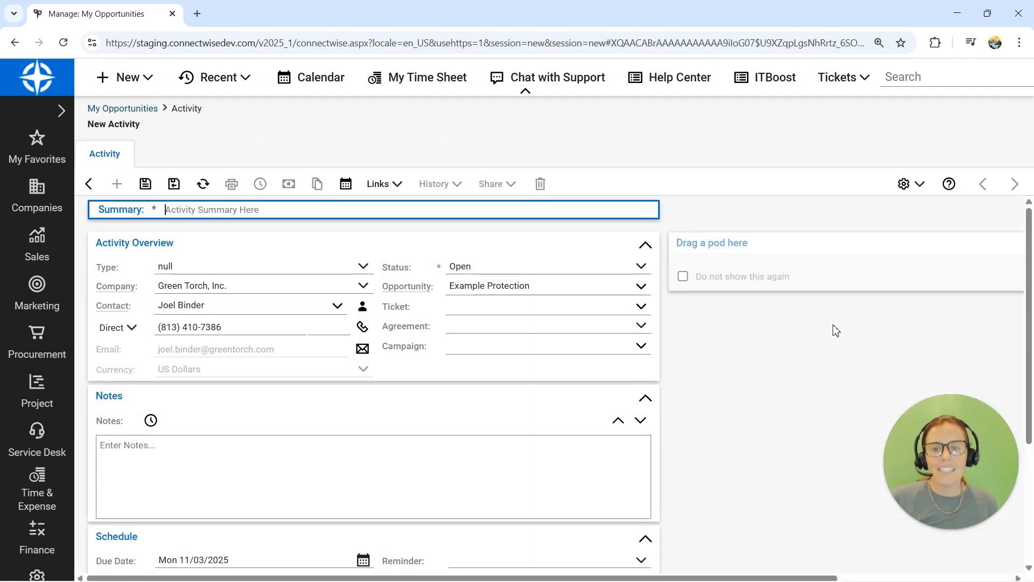
{"action": "type", "text": "Call Client"}
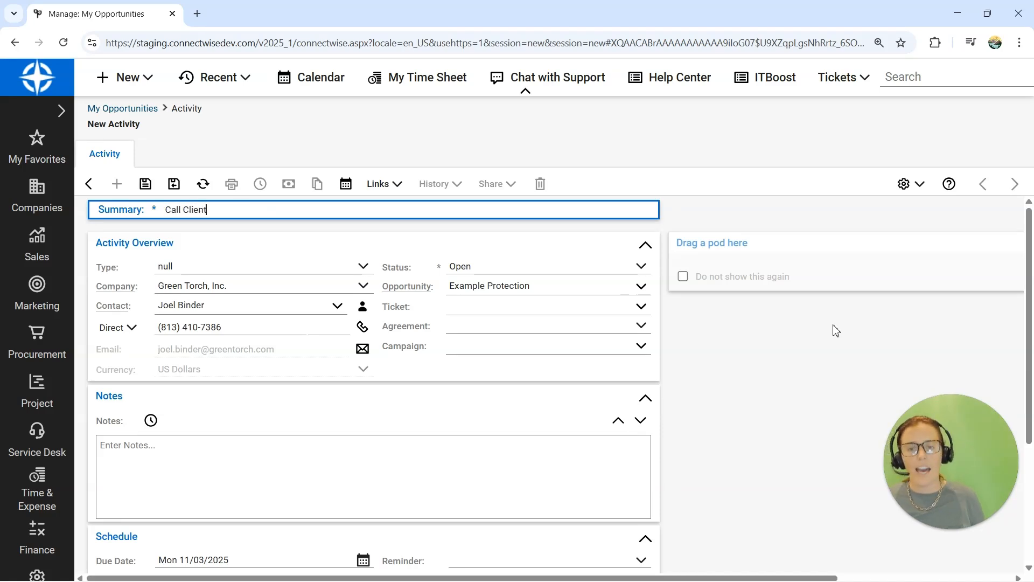
{"action": "left_click", "coordinate": [362, 266]}
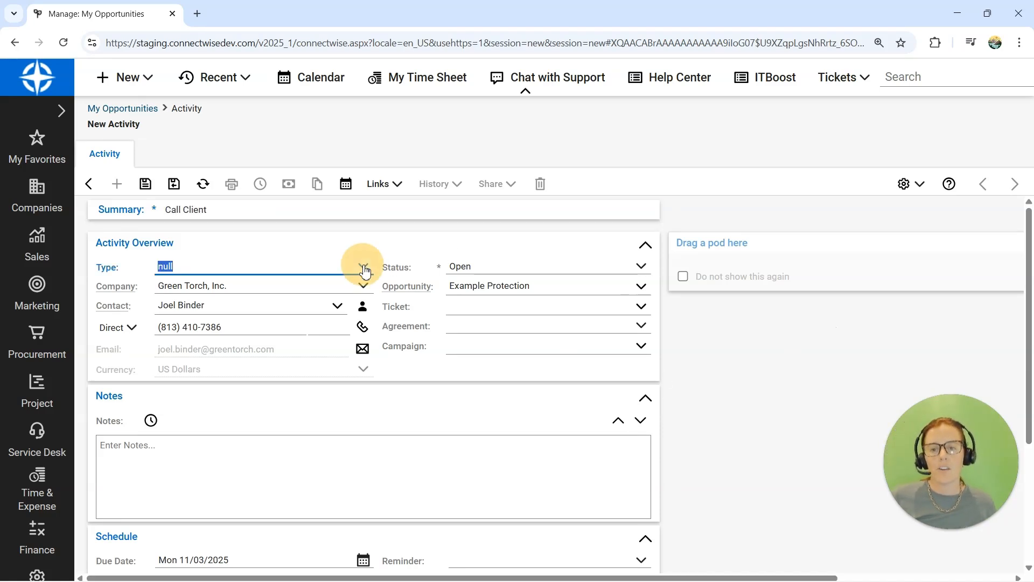
{"action": "left_click", "coordinate": [273, 318]}
{"action": "left_click", "coordinate": [477, 347]}
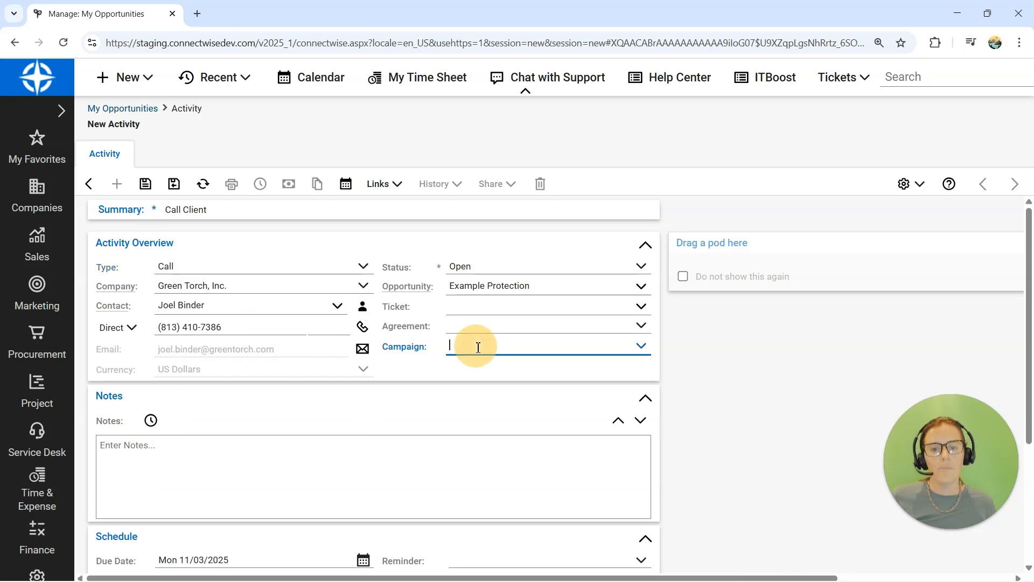
Set the Call Client activity's due date to 11/05/2025, save and close it, and refresh the opportunities list.
{"action": "scroll", "coordinate": [467, 345], "scroll_direction": "down", "scroll_amount": 1}
{"action": "scroll", "coordinate": [467, 345], "scroll_direction": "down", "scroll_amount": 2}
{"action": "left_click", "coordinate": [363, 372]}
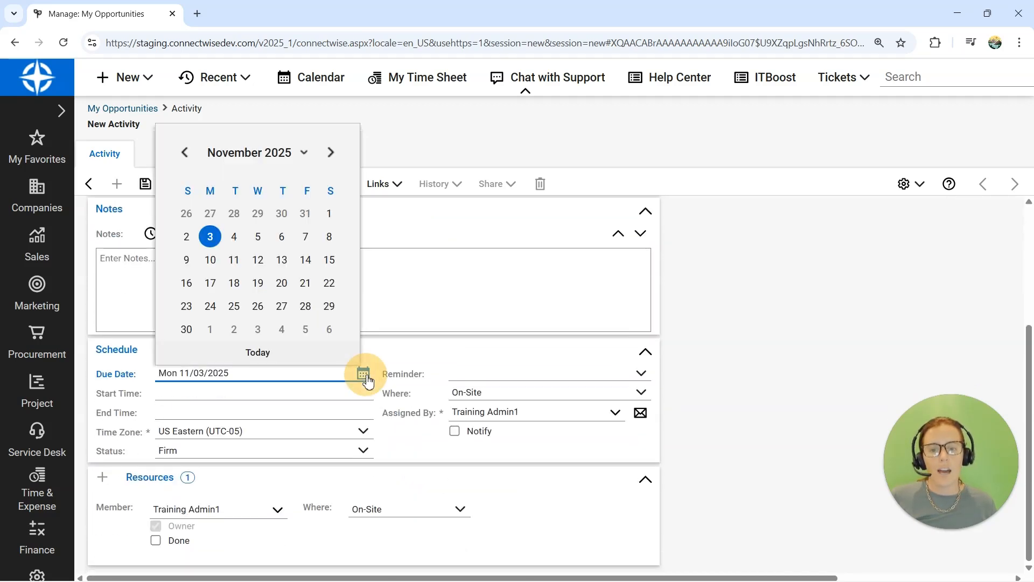
{"action": "left_click", "coordinate": [257, 236]}
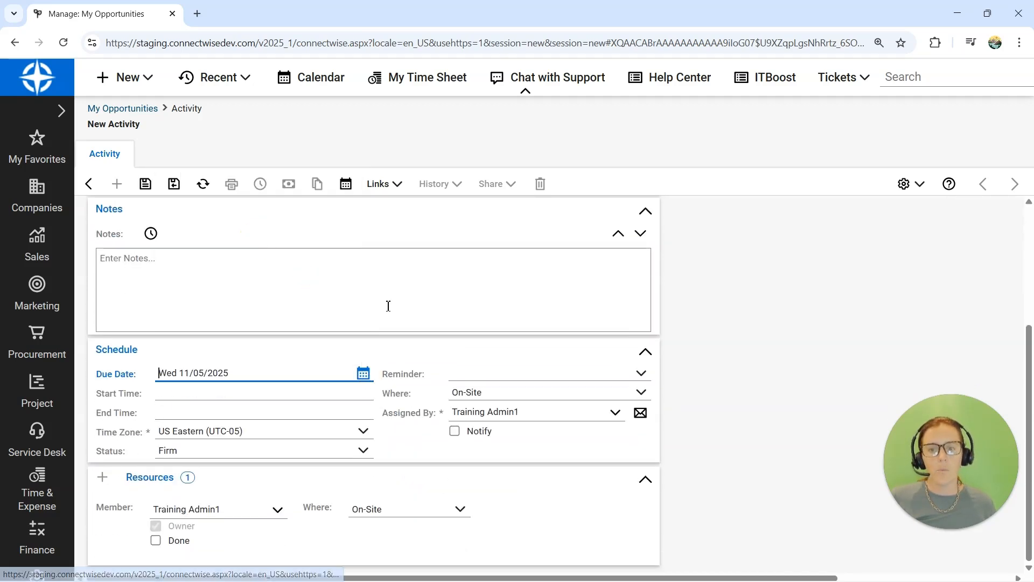
{"action": "left_click", "coordinate": [173, 184]}
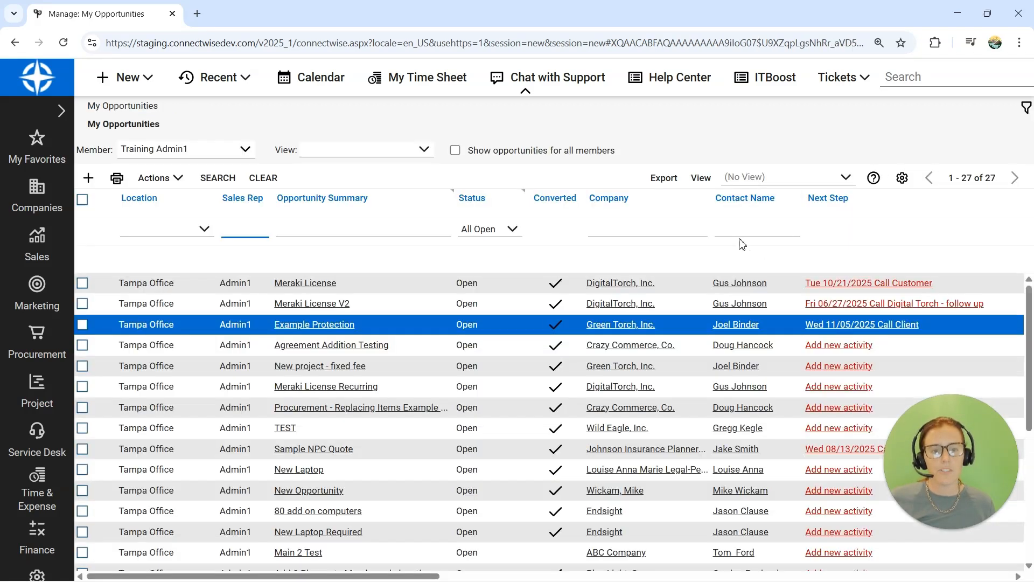
{"action": "left_click", "coordinate": [222, 178]}
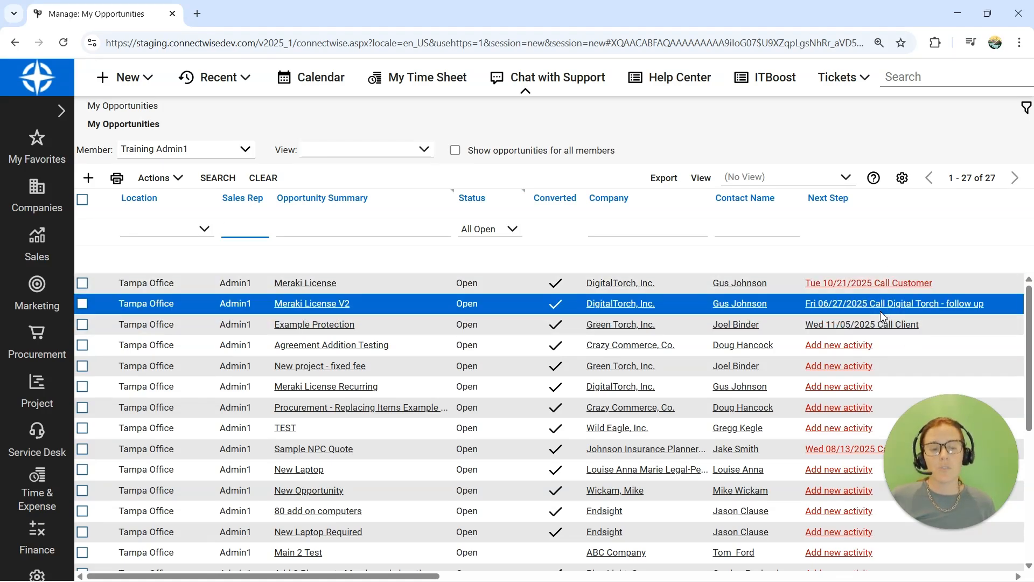
Create a new activity for the Agreement Addition Testing opportunity with the summary "Test" and the type Close.
{"action": "left_click", "coordinate": [845, 347]}
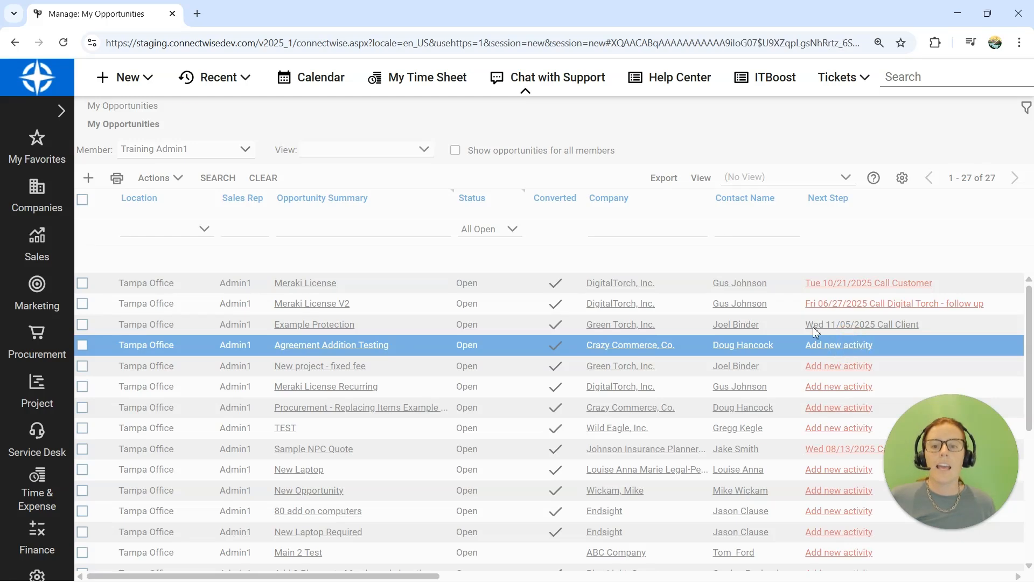
{"action": "type", "text": "Test"}
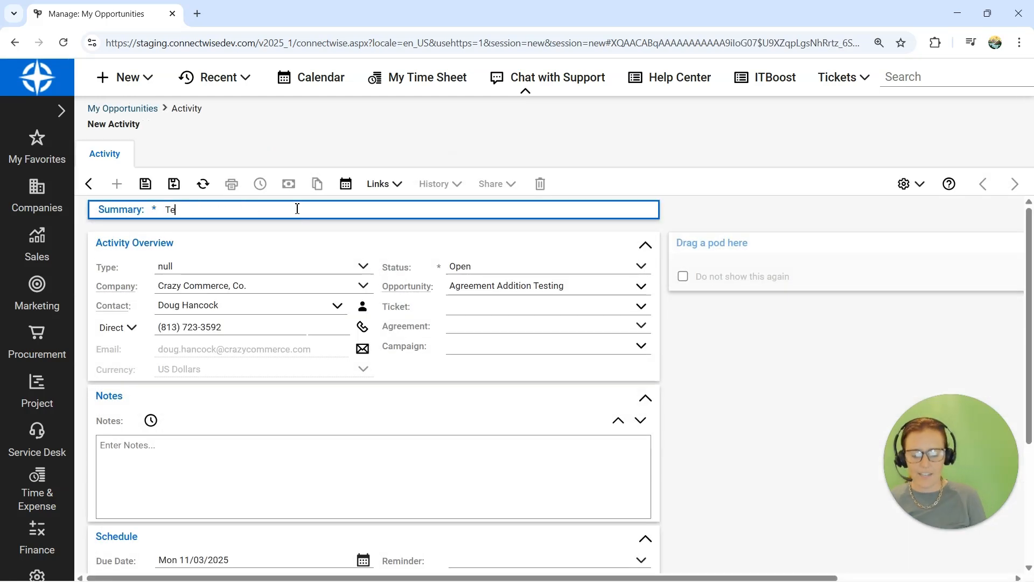
{"action": "left_click", "coordinate": [360, 273]}
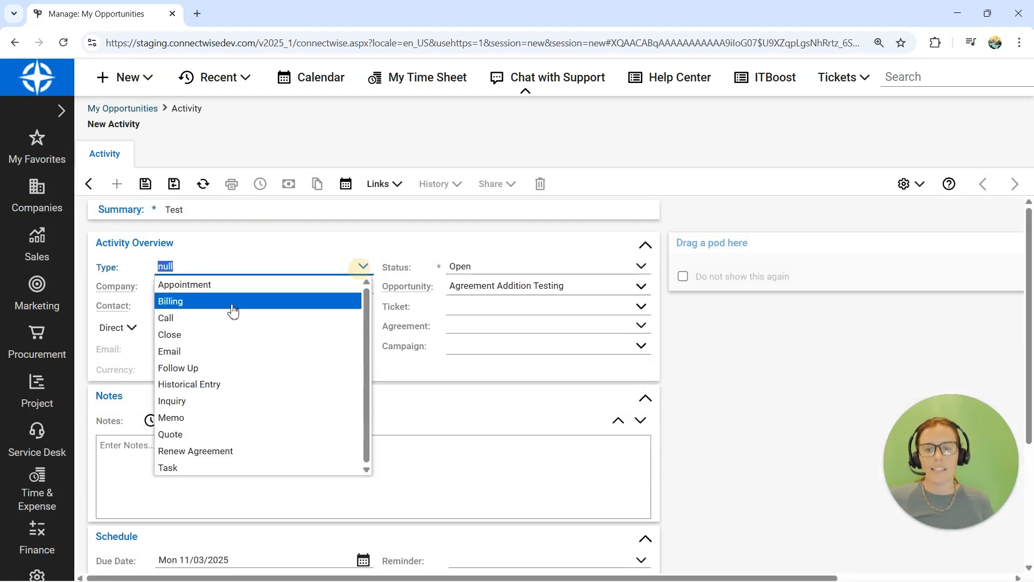
{"action": "left_click", "coordinate": [212, 334]}
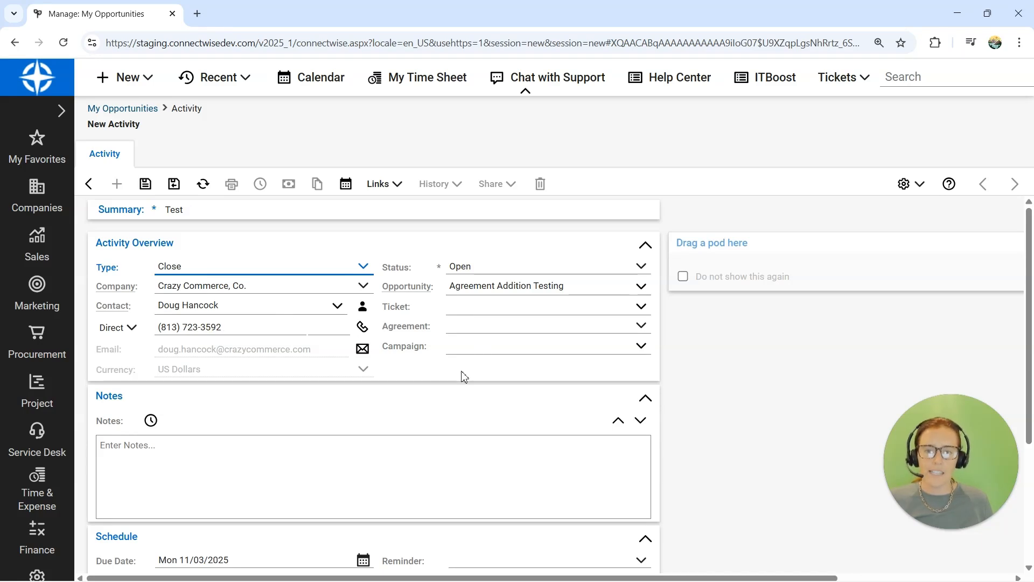
Set the Test activity's due date to 11/10/2025, then save and close it.
{"action": "scroll", "coordinate": [461, 374], "scroll_direction": "down", "scroll_amount": 3}
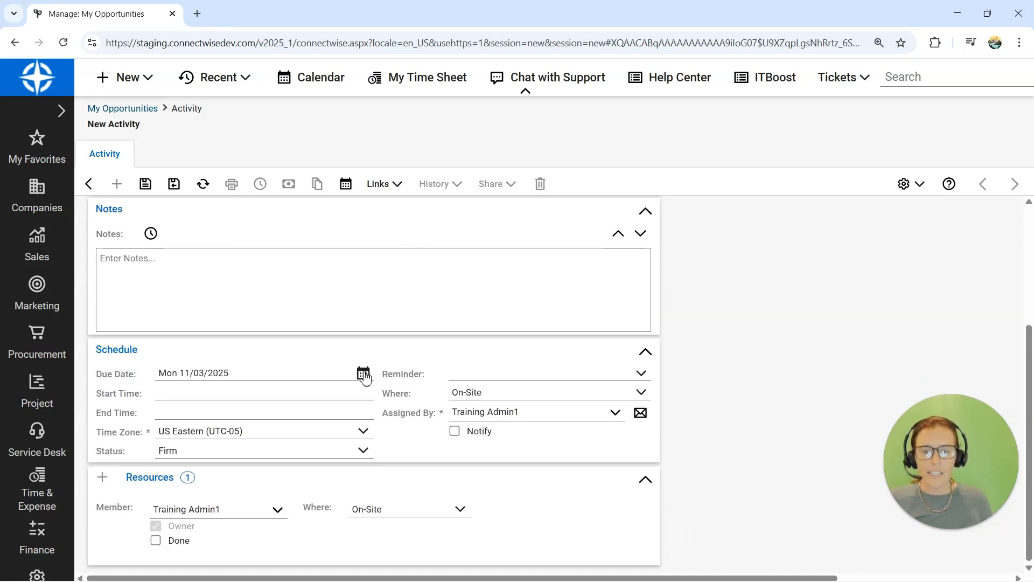
{"action": "left_click", "coordinate": [363, 373]}
{"action": "left_click", "coordinate": [210, 260]}
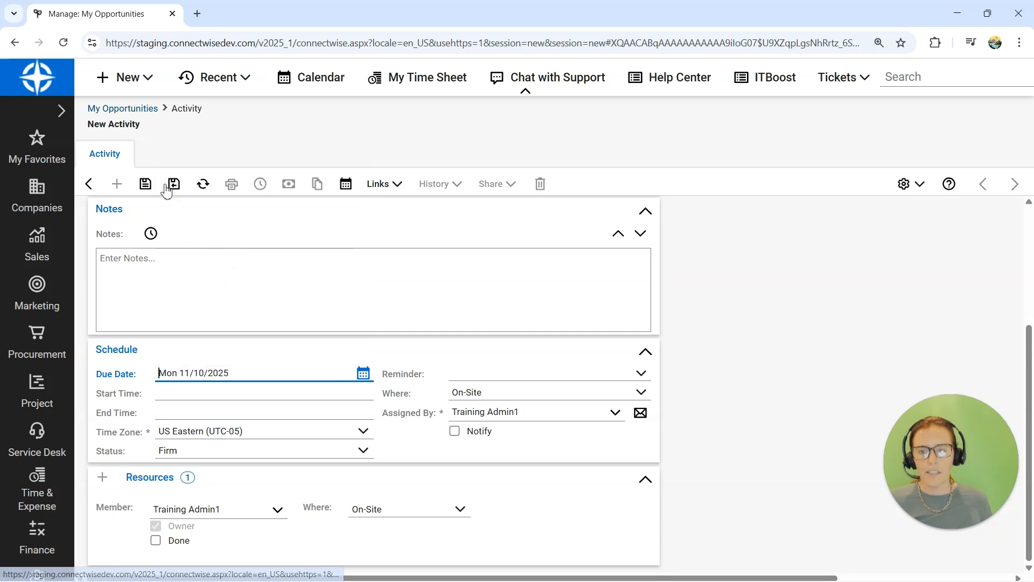
{"action": "left_click", "coordinate": [174, 183]}
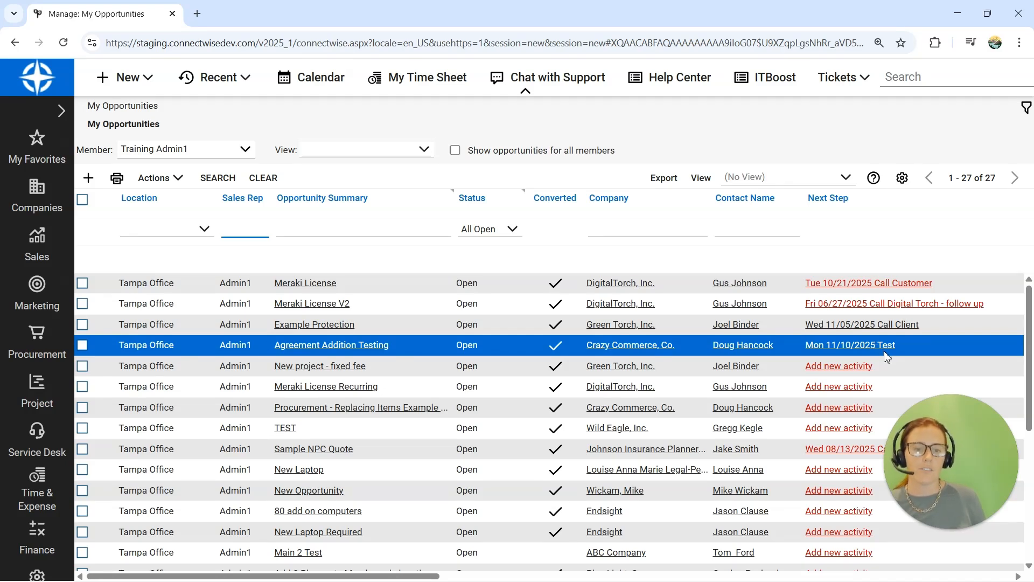
Open the Meraki License Recurring opportunity and start a new activity from its activities list.
{"action": "left_click", "coordinate": [333, 389]}
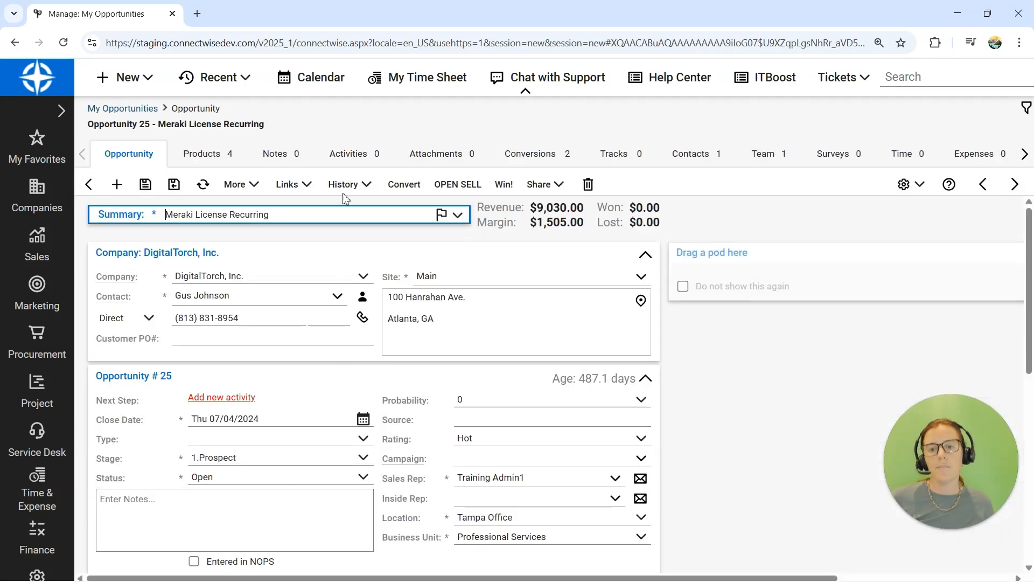
{"action": "left_click", "coordinate": [365, 159]}
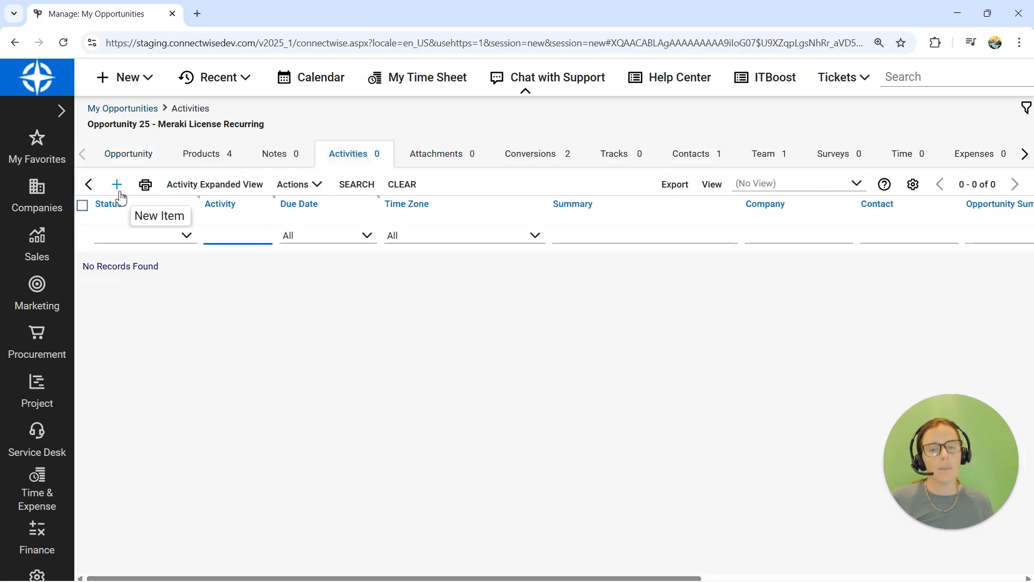
{"action": "left_click", "coordinate": [118, 188]}
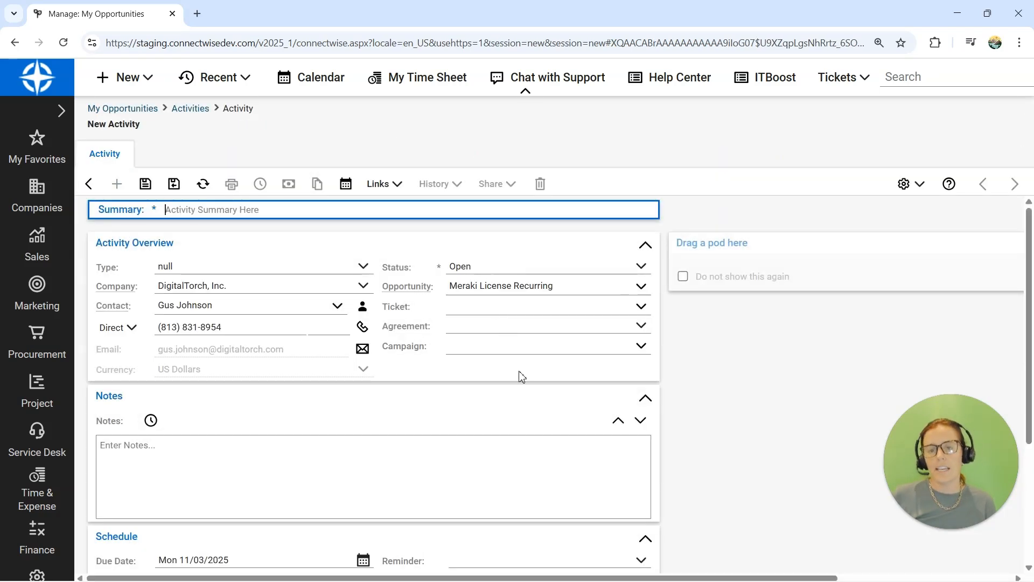
Give the new activity the summary "SE Drawings" and the type Email.
{"action": "type", "text": "SE Dr"}
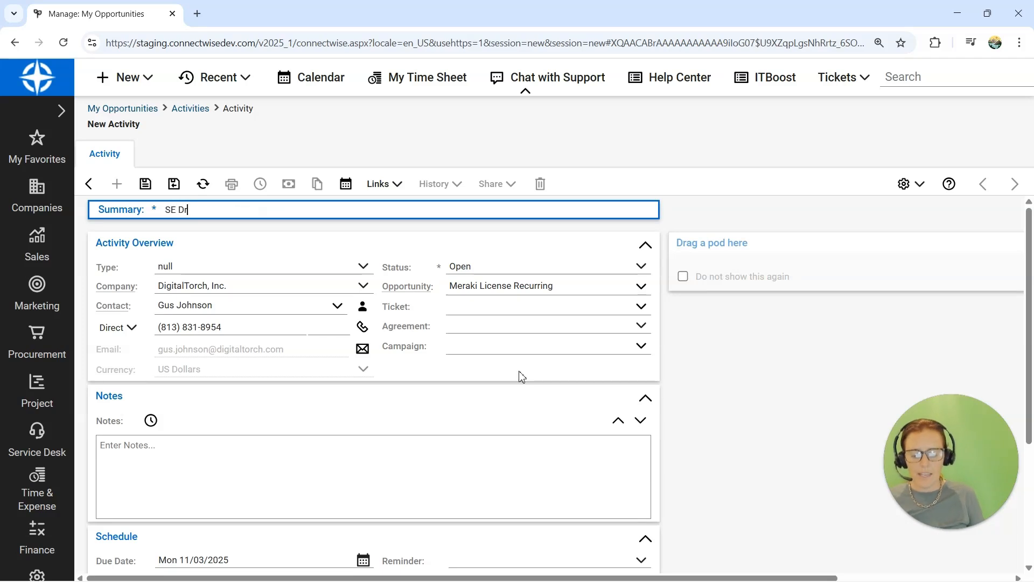
{"action": "type", "text": "awings"}
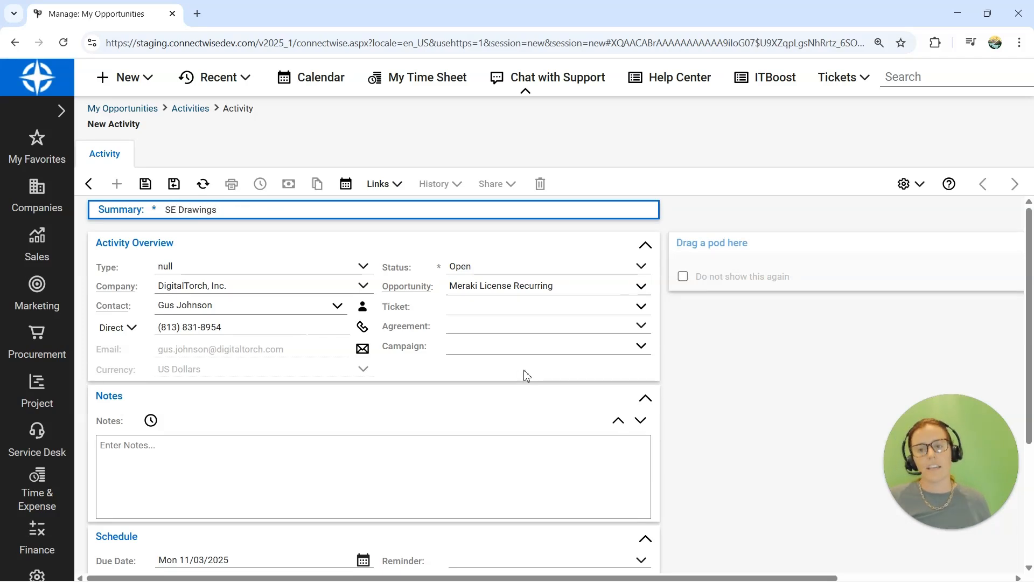
{"action": "left_click", "coordinate": [360, 274]}
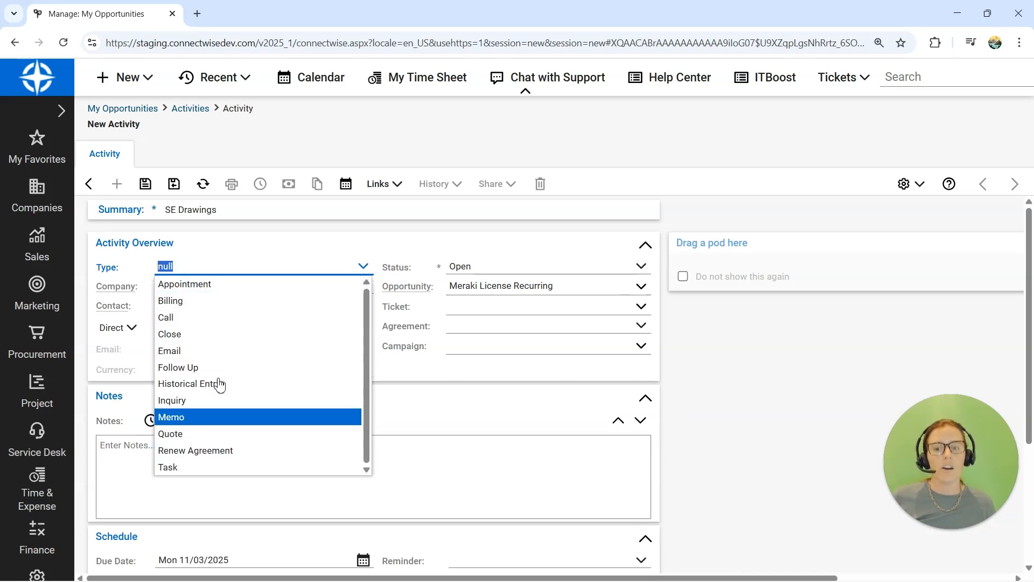
{"action": "left_click", "coordinate": [218, 359]}
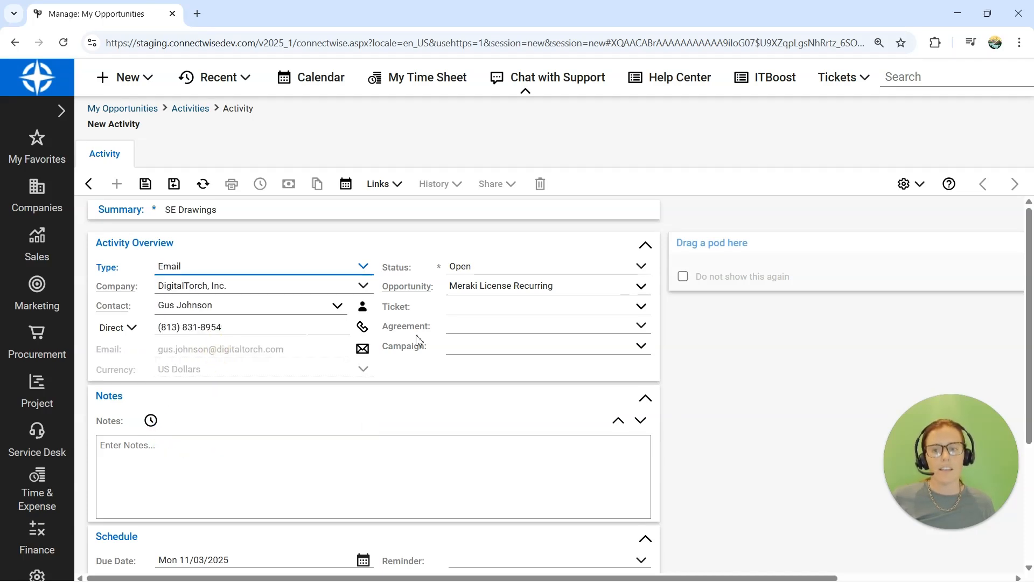
Set the SE Drawings activity's due date to 11/07/2025.
{"action": "scroll", "coordinate": [482, 377], "scroll_direction": "down", "scroll_amount": 1}
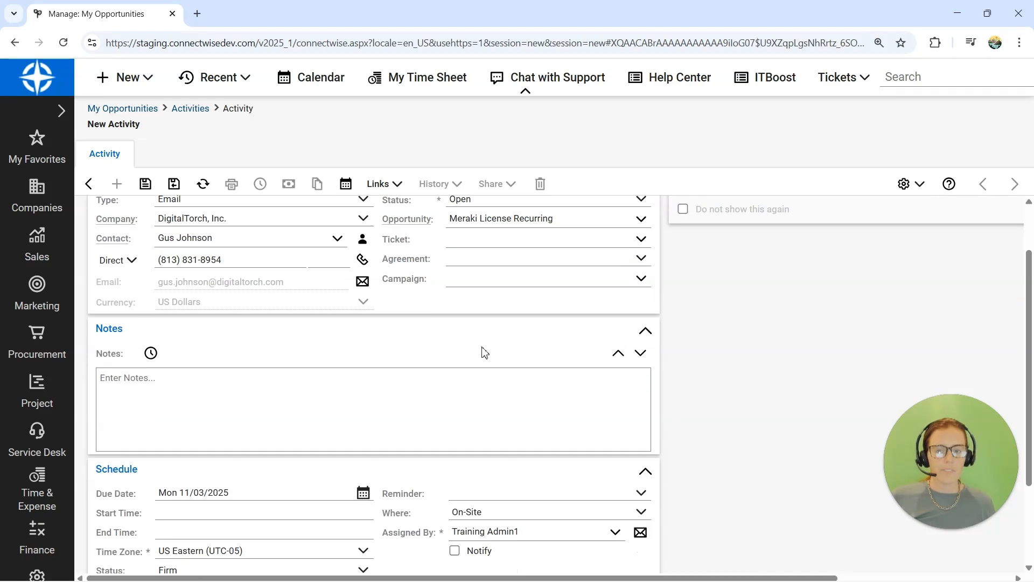
{"action": "scroll", "coordinate": [483, 352], "scroll_direction": "down", "scroll_amount": 1}
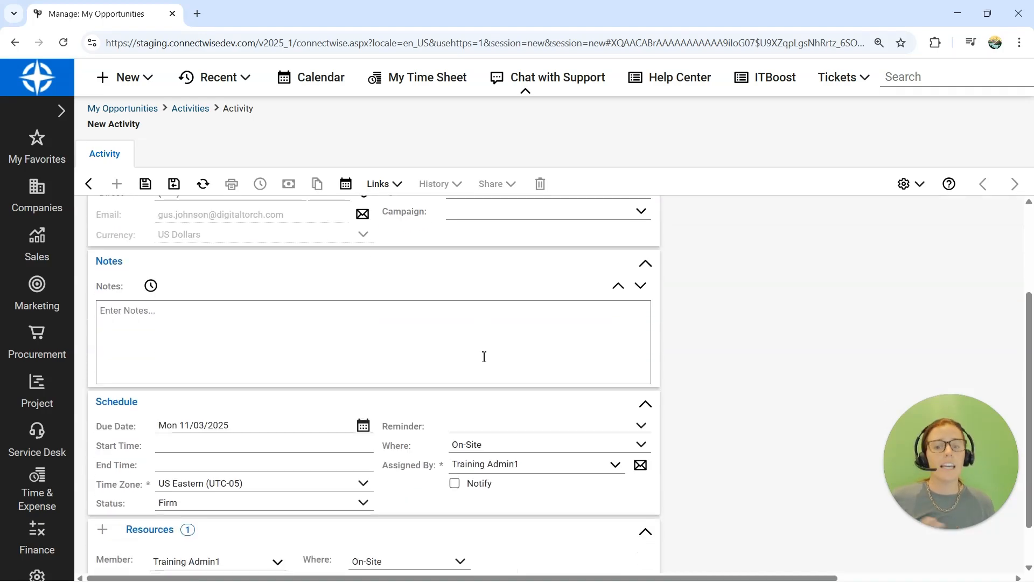
{"action": "scroll", "coordinate": [485, 353], "scroll_direction": "down", "scroll_amount": 1}
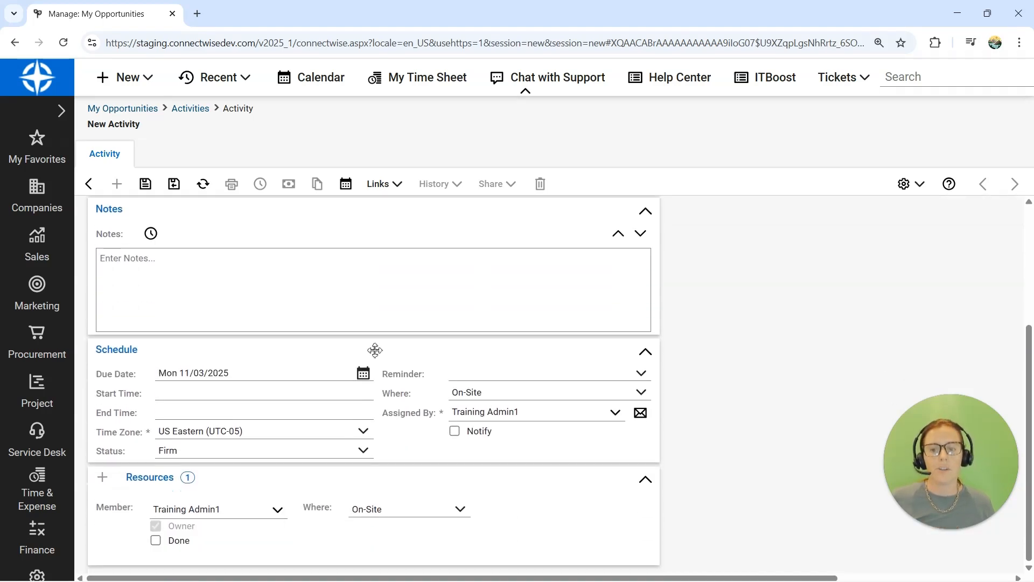
{"action": "left_click", "coordinate": [358, 372]}
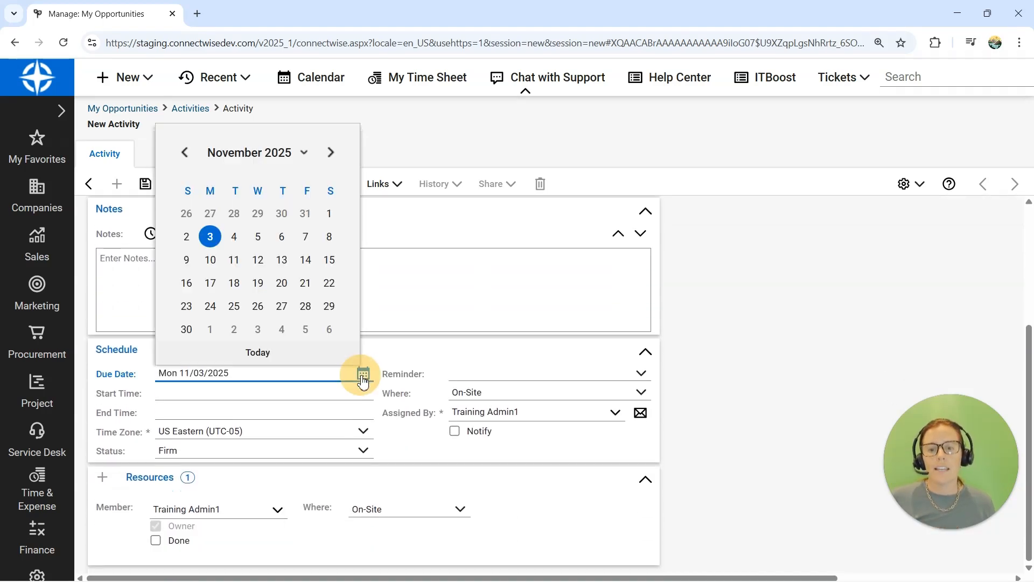
{"action": "left_click", "coordinate": [302, 236]}
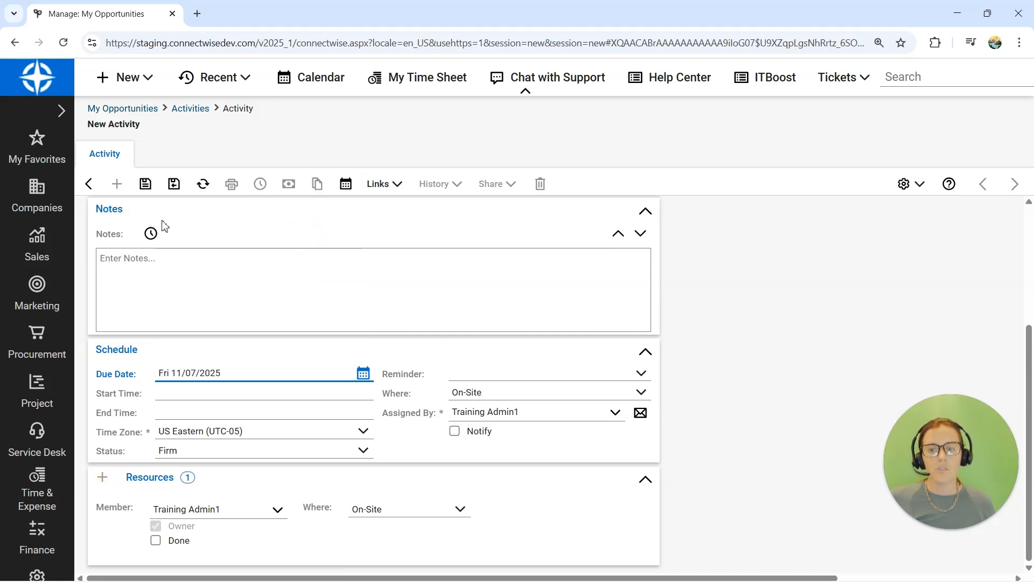
Try to add another resource to the unsaved SE Drawings activity.
{"action": "left_click", "coordinate": [103, 481]}
{"action": "left_click", "coordinate": [103, 481]}
{"action": "left_click", "coordinate": [102, 481]}
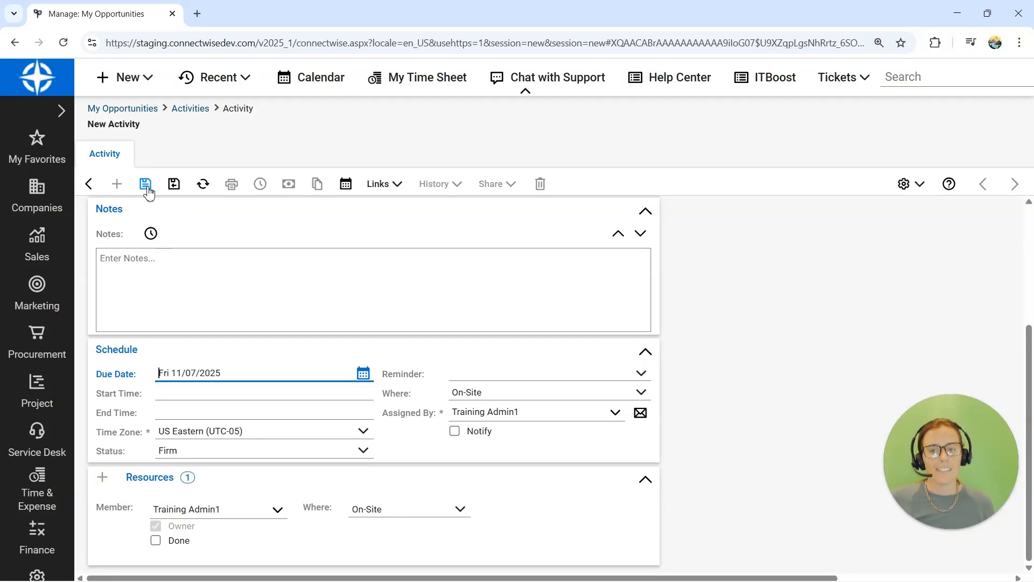
Save the SE Drawings activity and add Training Admin2 to it as another resource.
{"action": "left_click", "coordinate": [147, 187]}
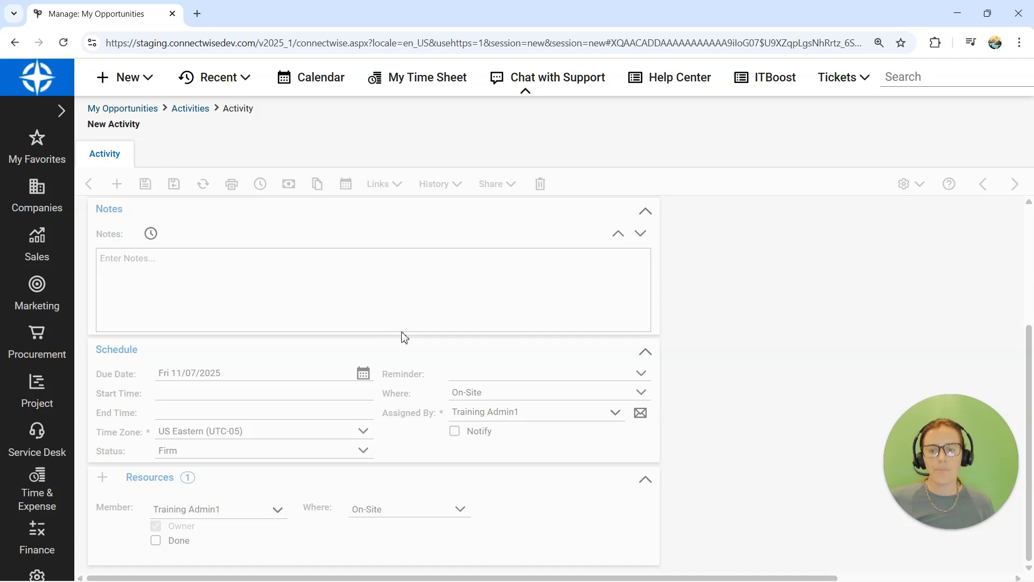
{"action": "scroll", "coordinate": [250, 351], "scroll_direction": "down", "scroll_amount": 4}
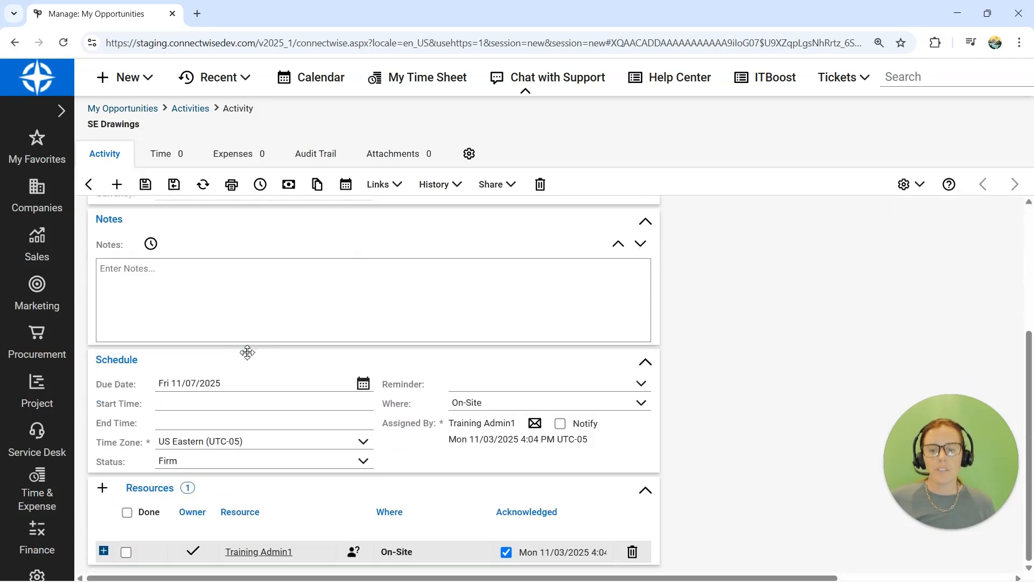
{"action": "left_click", "coordinate": [103, 488]}
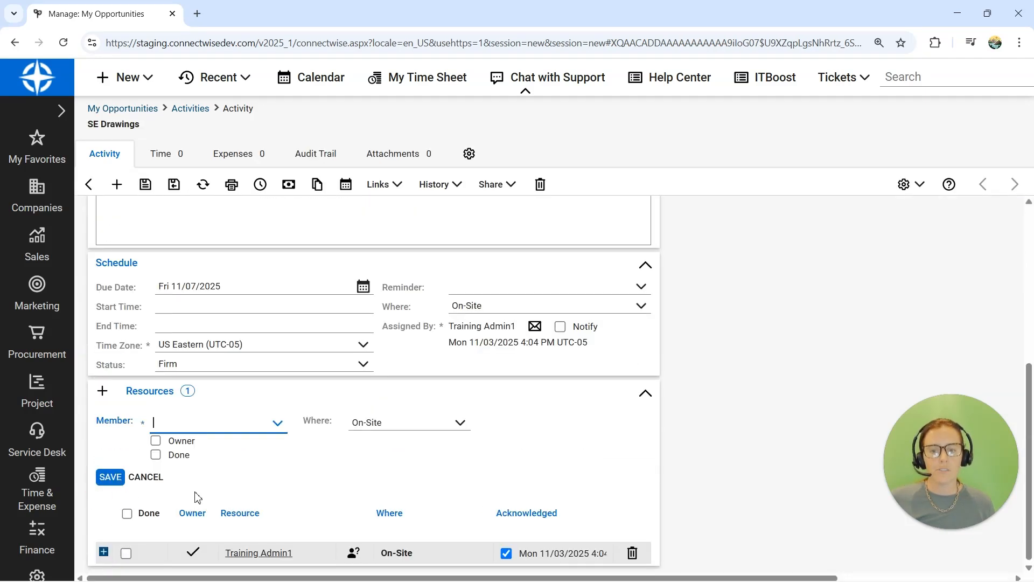
{"action": "left_click", "coordinate": [278, 428]}
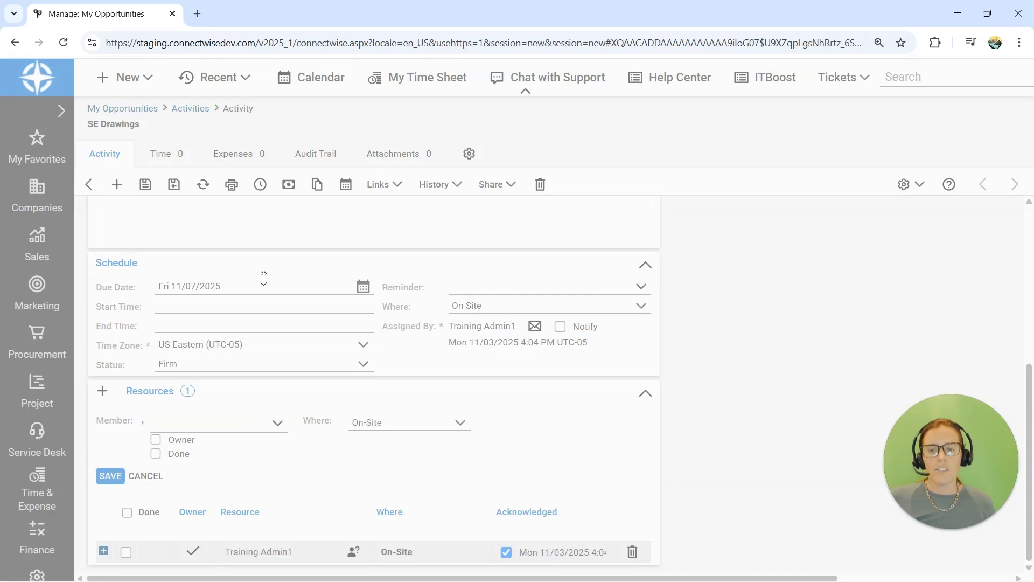
{"action": "left_click", "coordinate": [181, 257]}
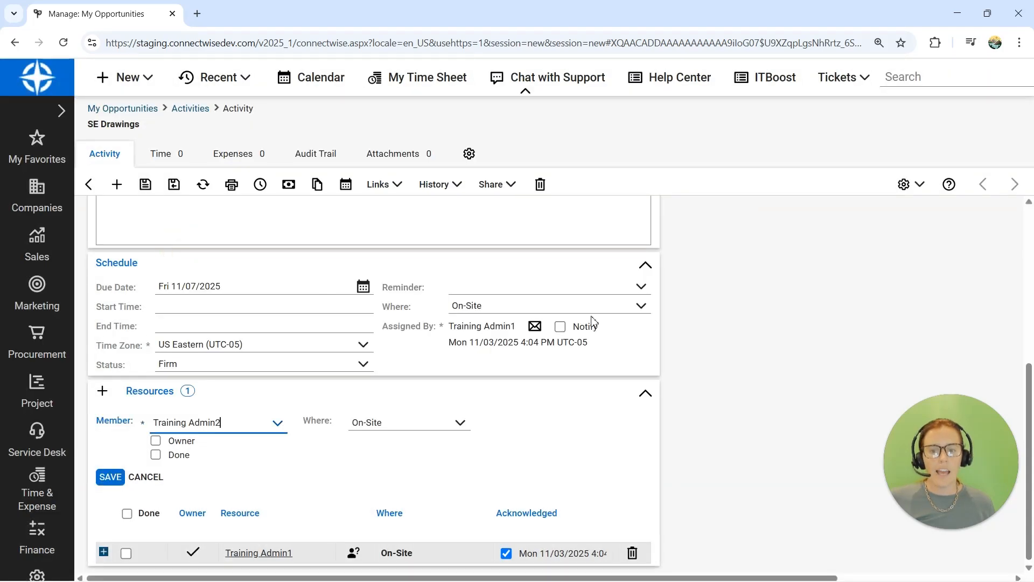
{"action": "left_click", "coordinate": [110, 478]}
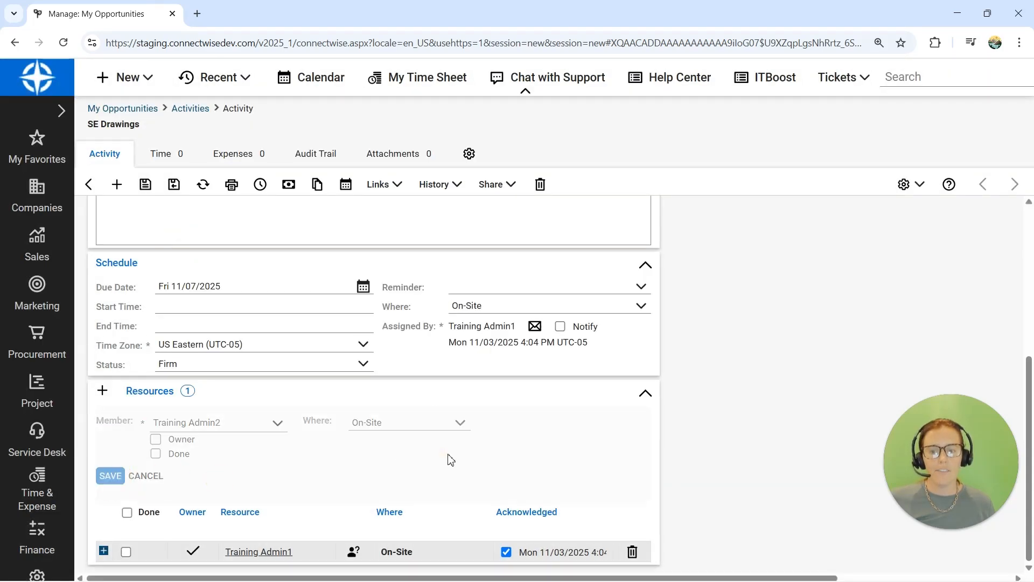
Send the newly assigned resource the assignment notification email with the body "Please complete drawings".
{"action": "type", "text": "P"}
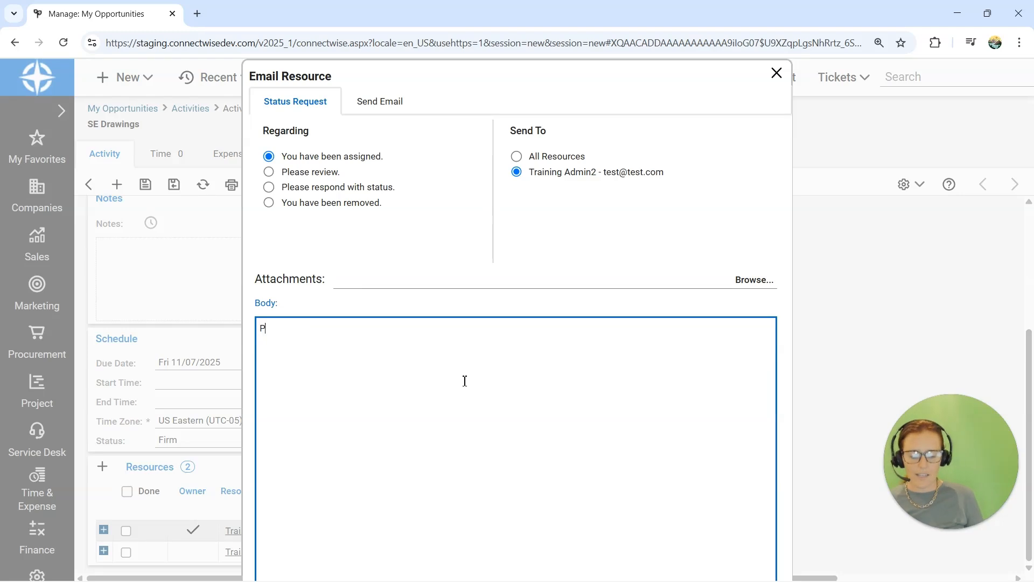
{"action": "type", "text": "lease complete "}
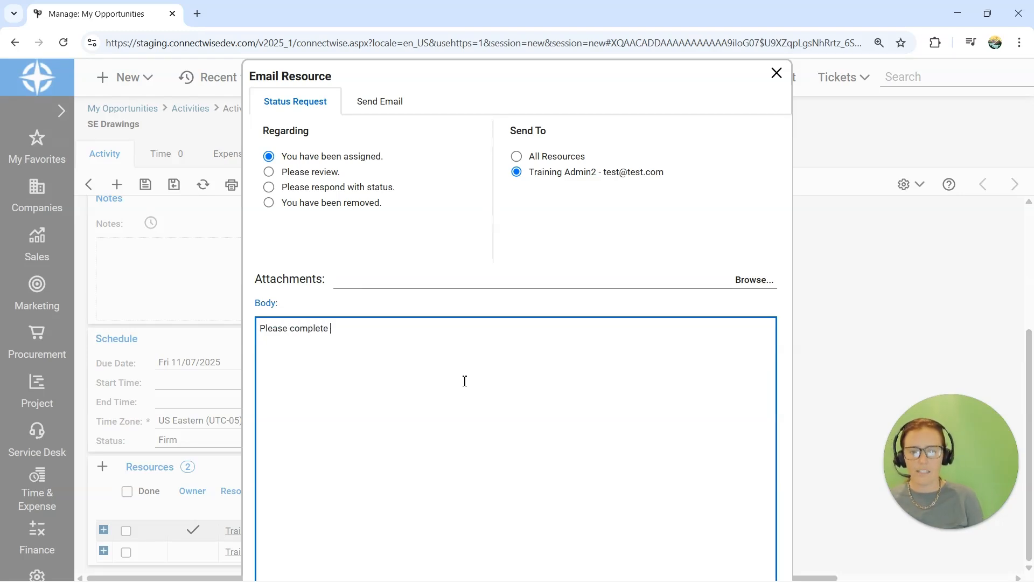
{"action": "type", "text": "drawings"}
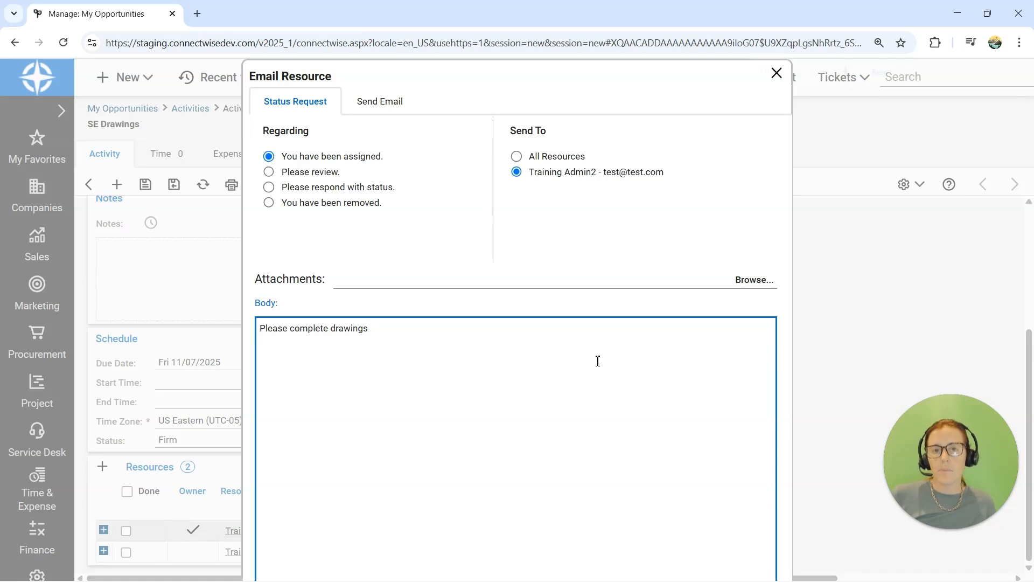
{"action": "key", "text": "ctrl+minus"}
{"action": "left_click", "coordinate": [236, 546]}
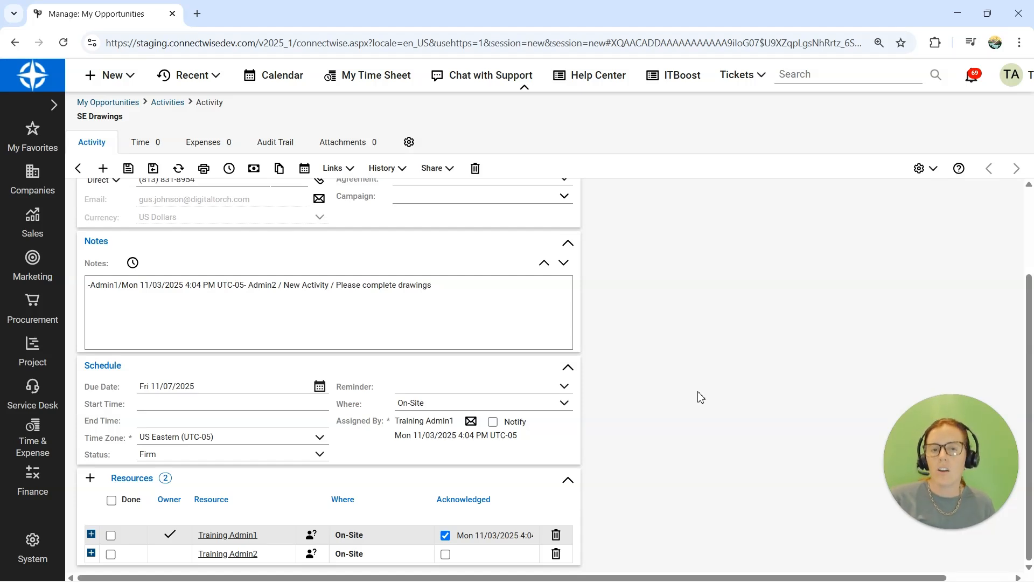
Check the time entries of the SE Drawings activity and return to its notes, schedule and resources.
{"action": "left_click", "coordinate": [141, 145]}
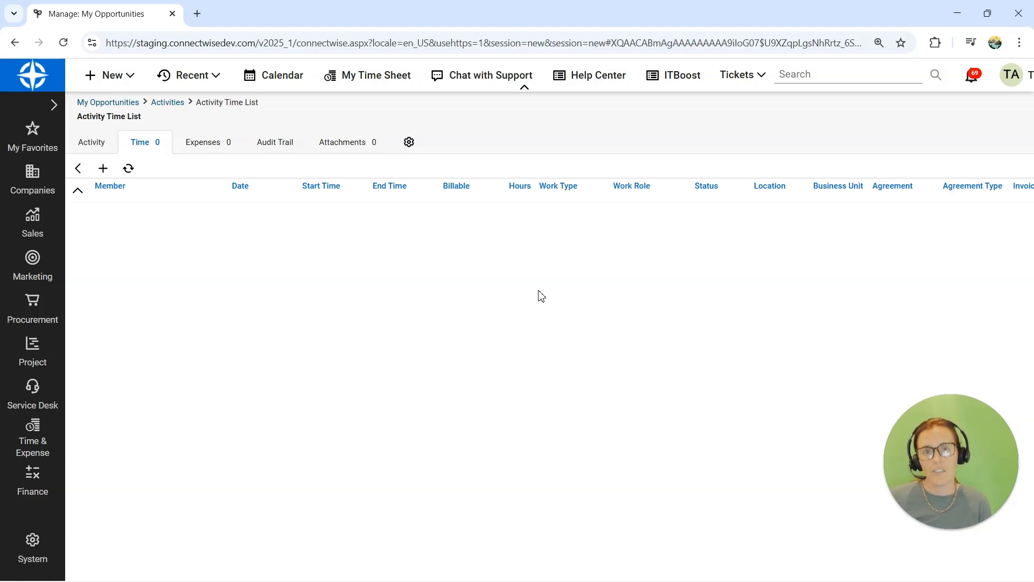
{"action": "left_click", "coordinate": [88, 149]}
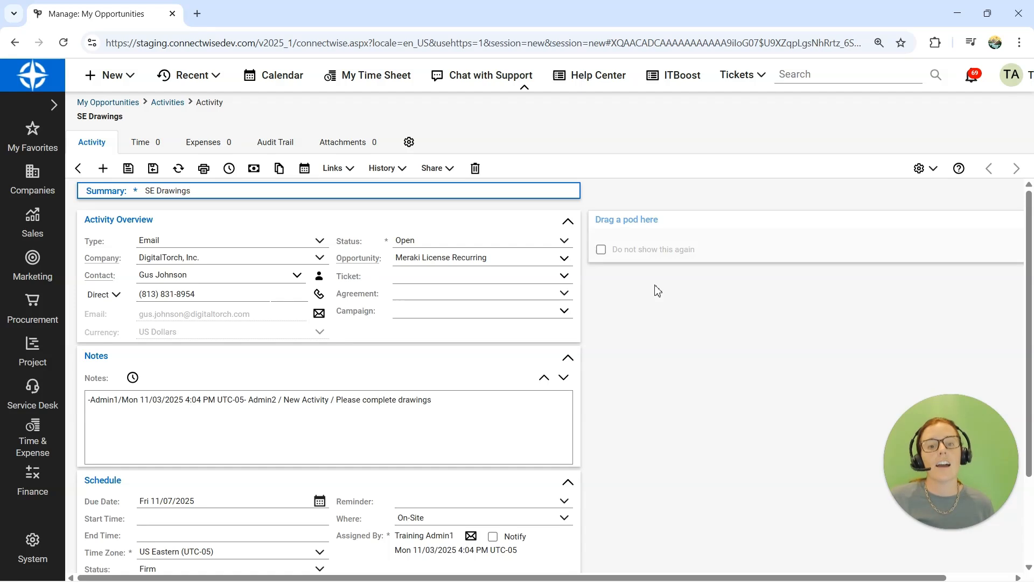
{"action": "scroll", "coordinate": [705, 343], "scroll_direction": "down", "scroll_amount": 2}
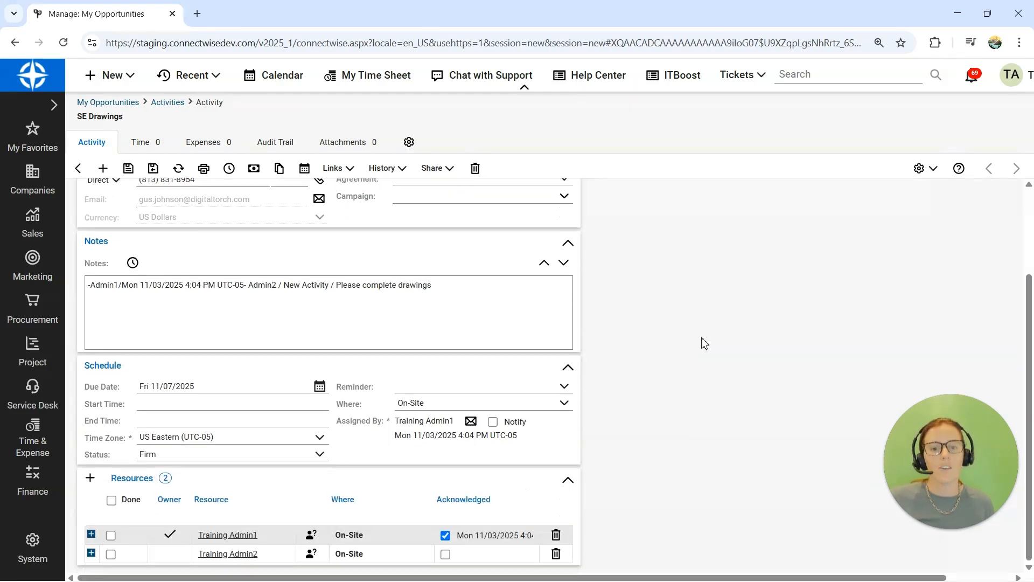